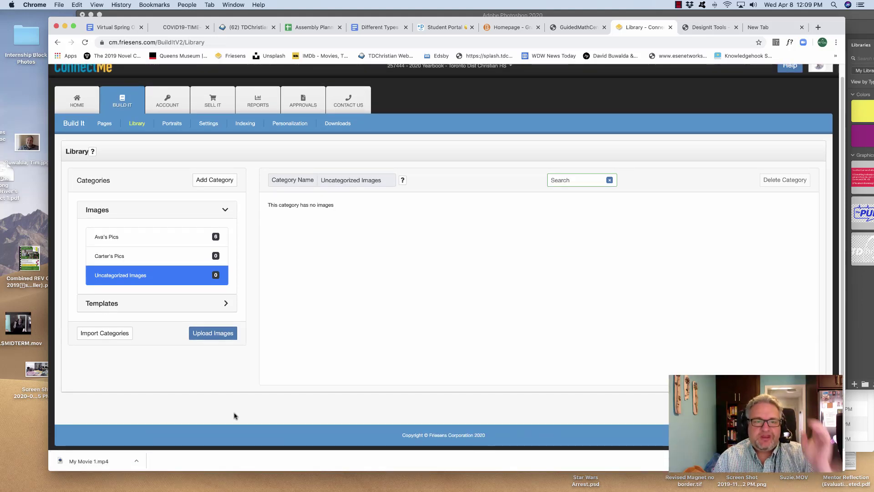
- Leave the empty Uncategorized Images library and bring the Photoshop magnet logo to the front
scroll(233, 414, "up", 1)
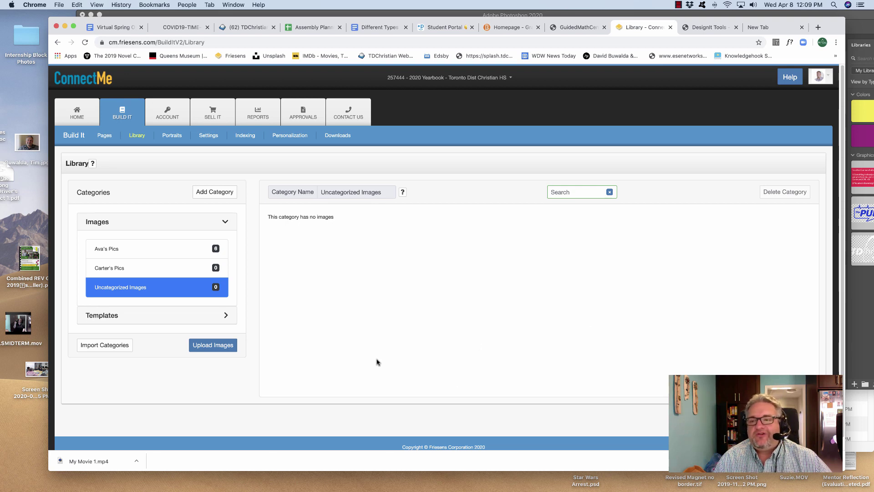
left_click(850, 306)
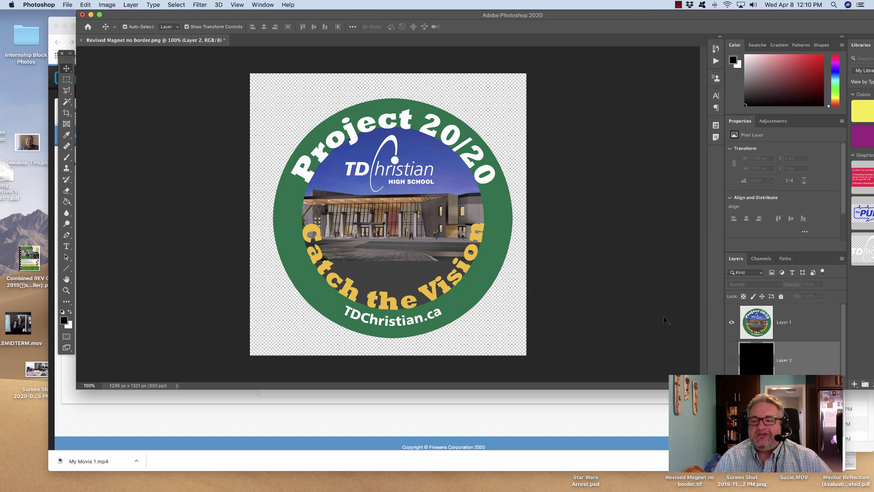
- Show and then hide the black Layer 2 to check the logo's transparency, then open the File menu
left_click(731, 360)
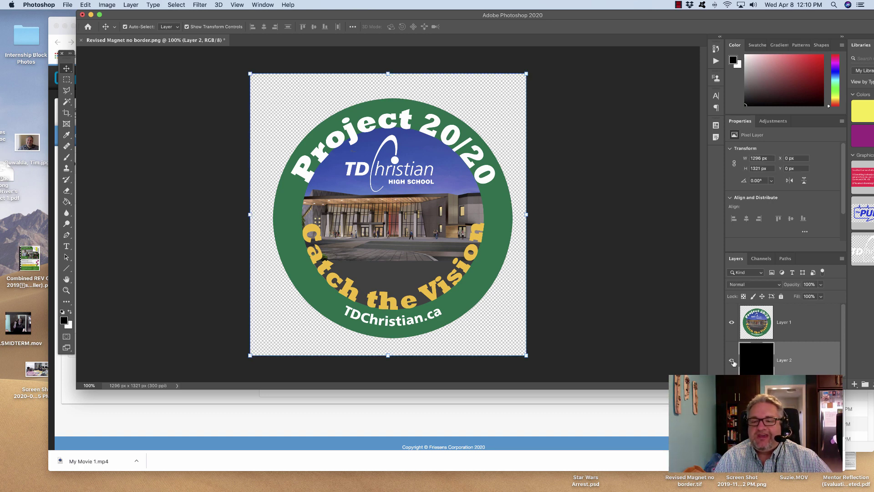
left_click(669, 298)
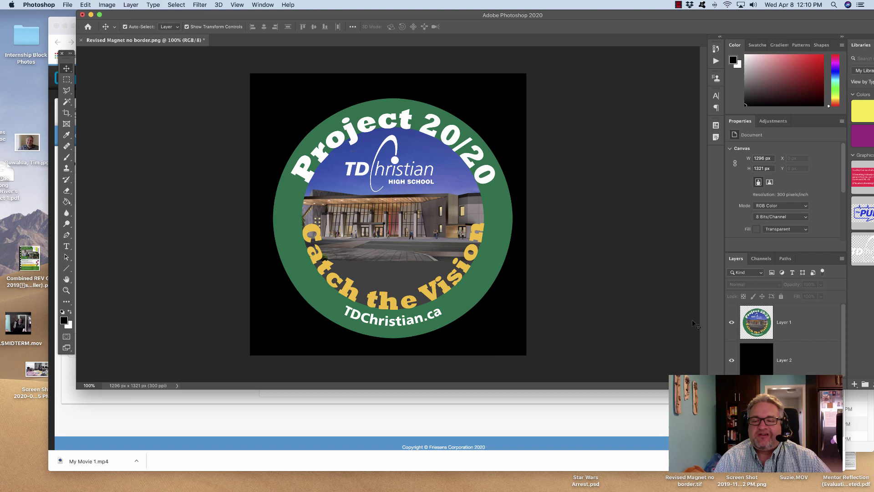
left_click(731, 362)
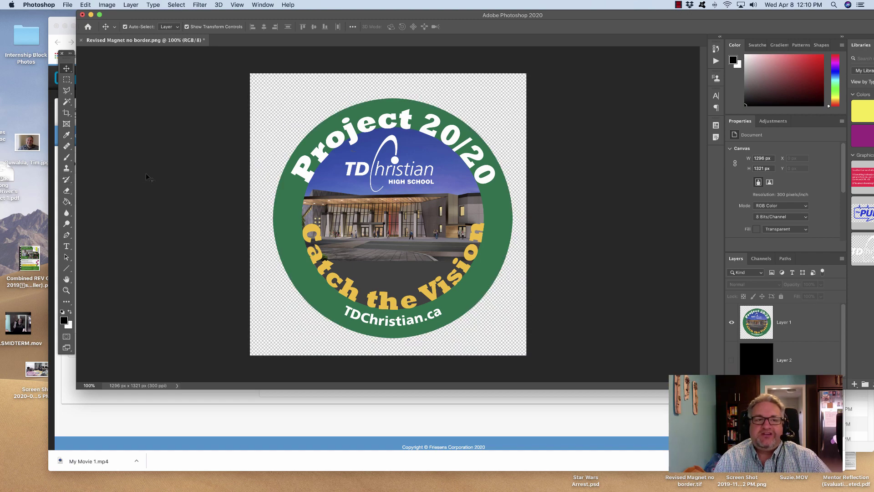
left_click(68, 4)
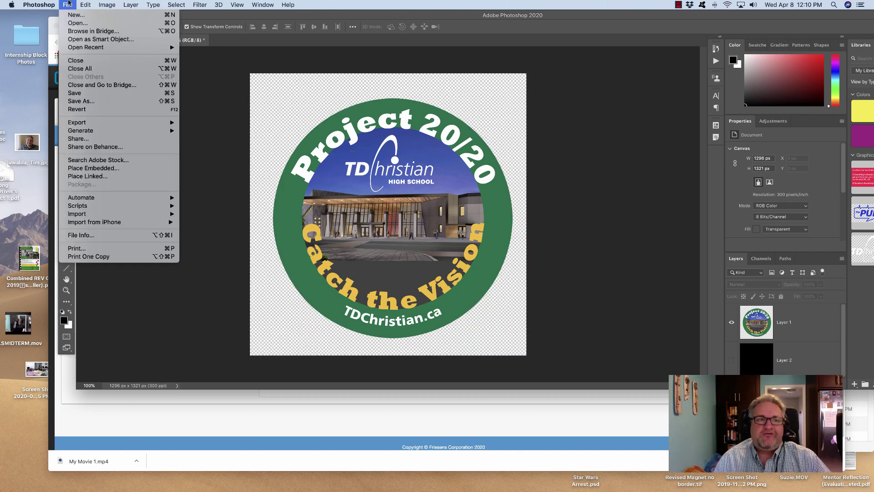
- Save 'Revised Magnet no border.tif' to the Desktop as a flattened TIFF copy, replacing the old file and keeping transparency
left_click(75, 101)
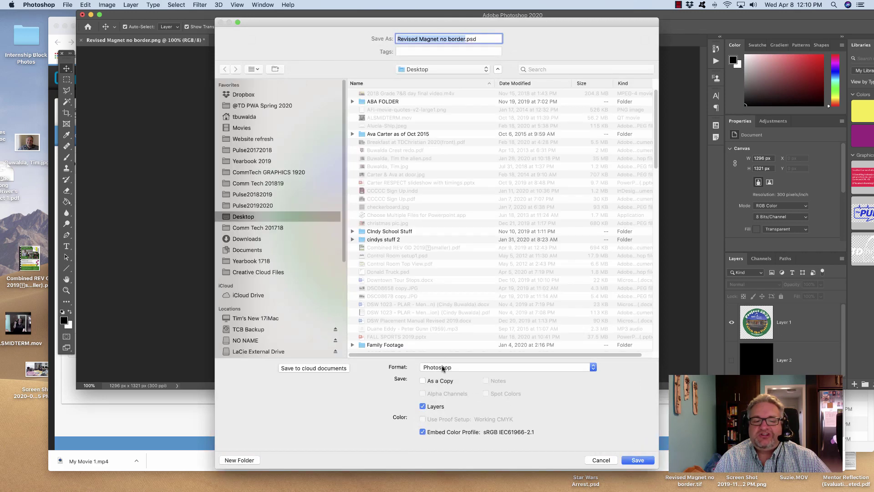
left_click(441, 367)
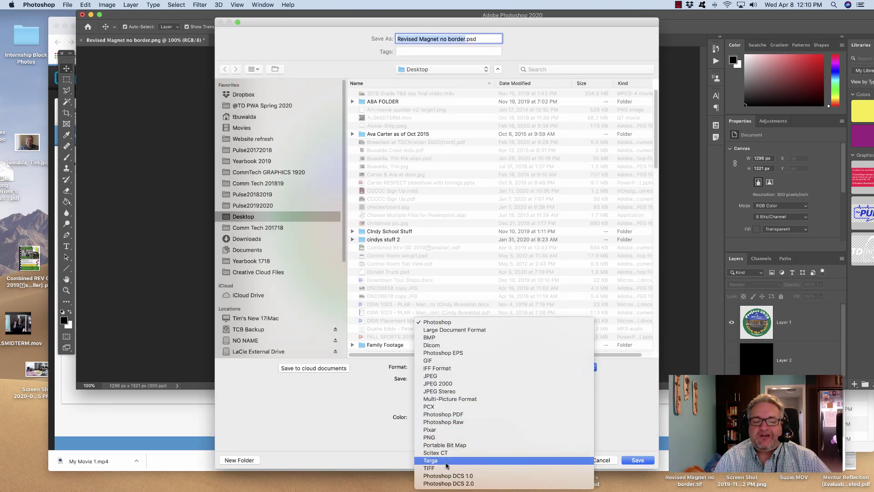
left_click(446, 467)
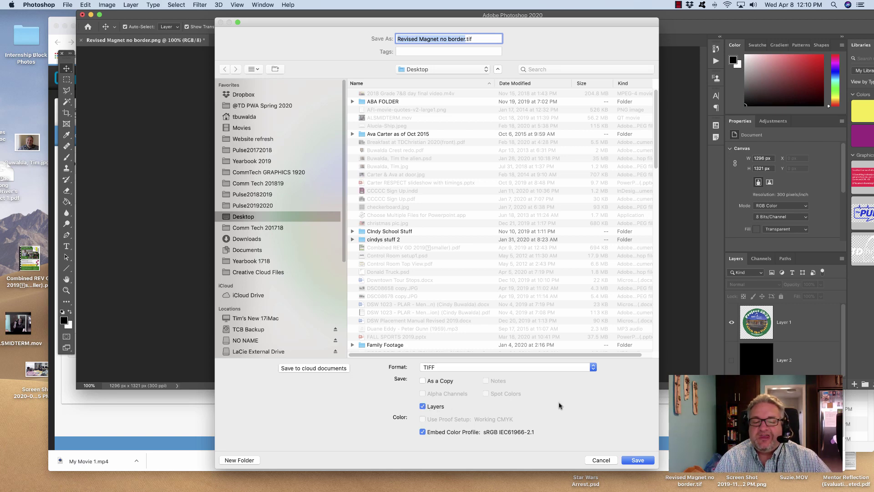
left_click(422, 380)
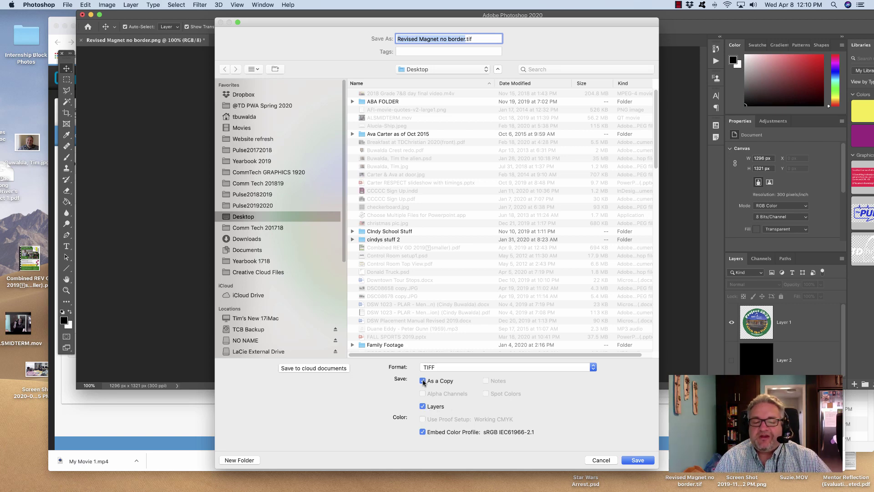
left_click(422, 406)
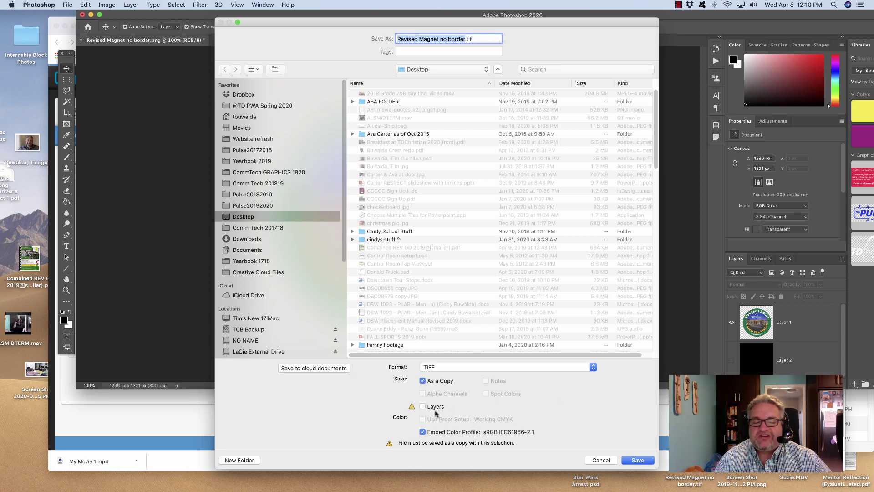
left_click(631, 461)
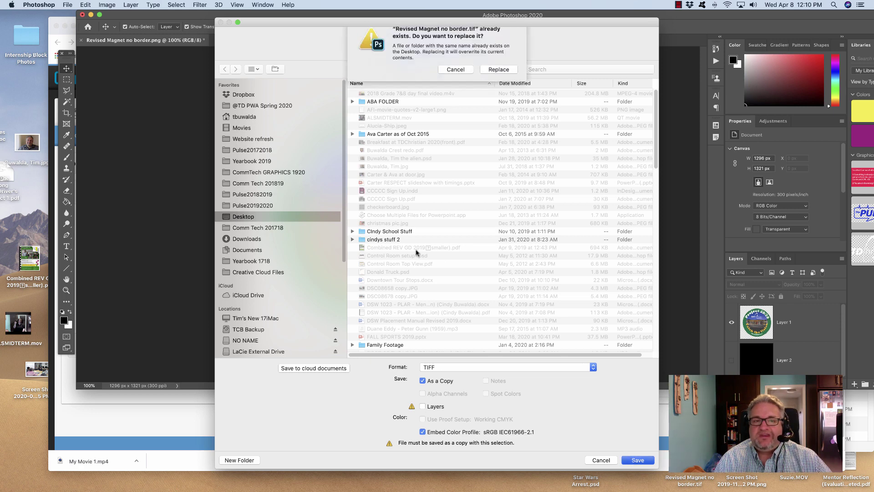
left_click(503, 81)
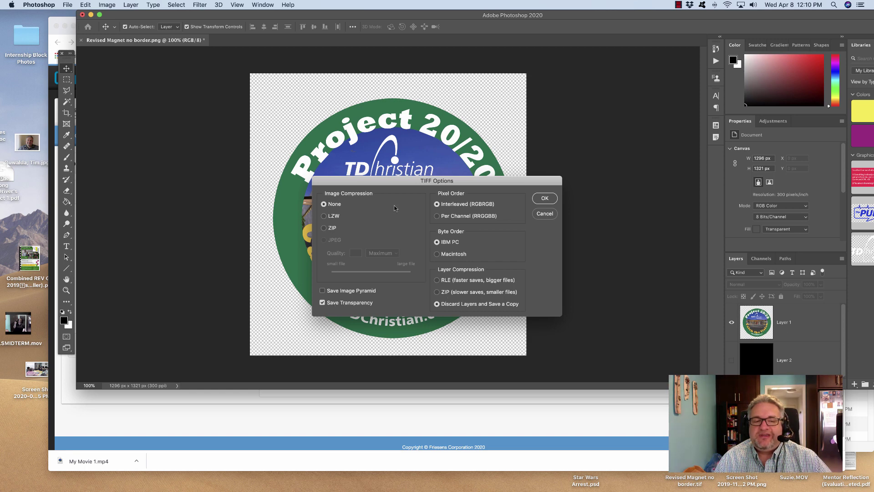
left_click(537, 201)
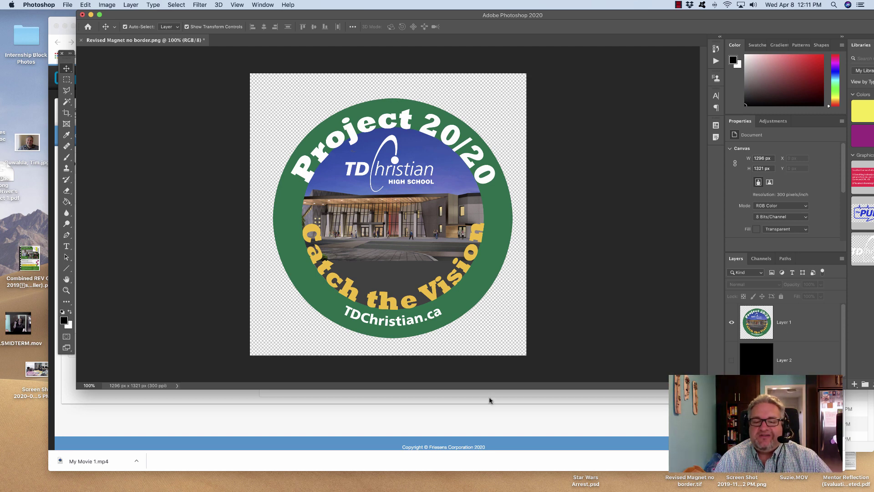
- Back in ConnectMe, create an Image-type library category named 'Logos'
left_click(521, 425)
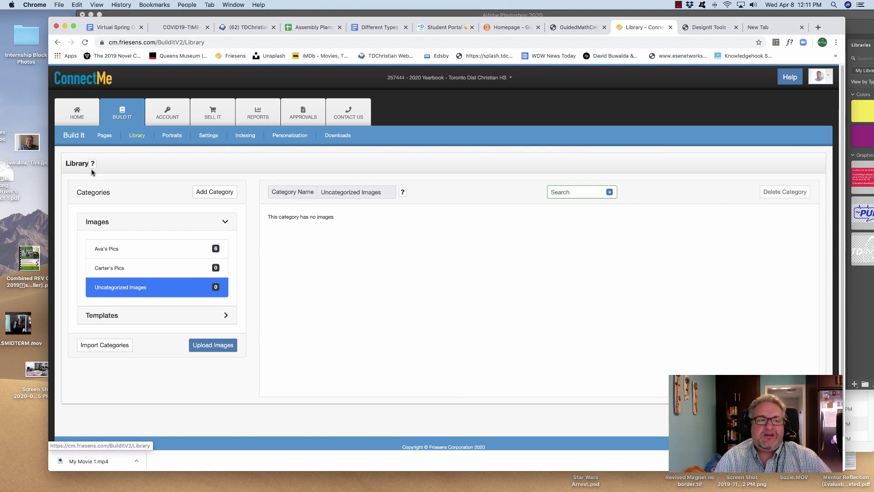
left_click(217, 191)
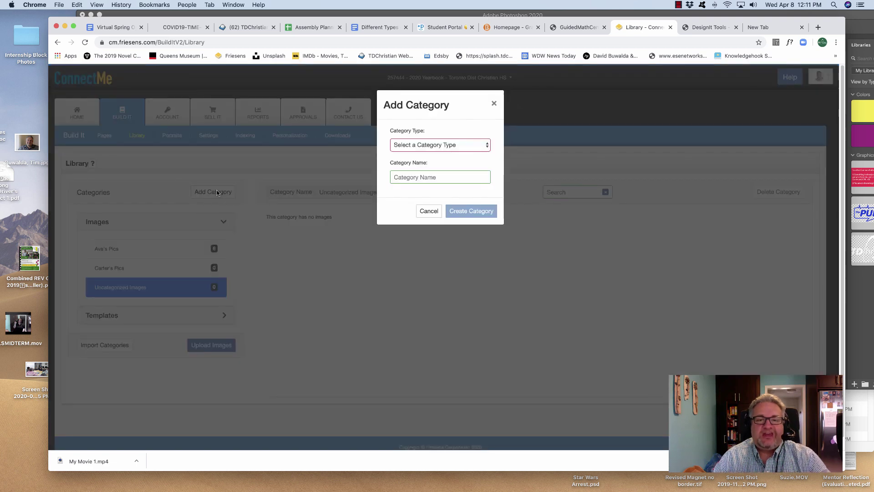
left_click(425, 145)
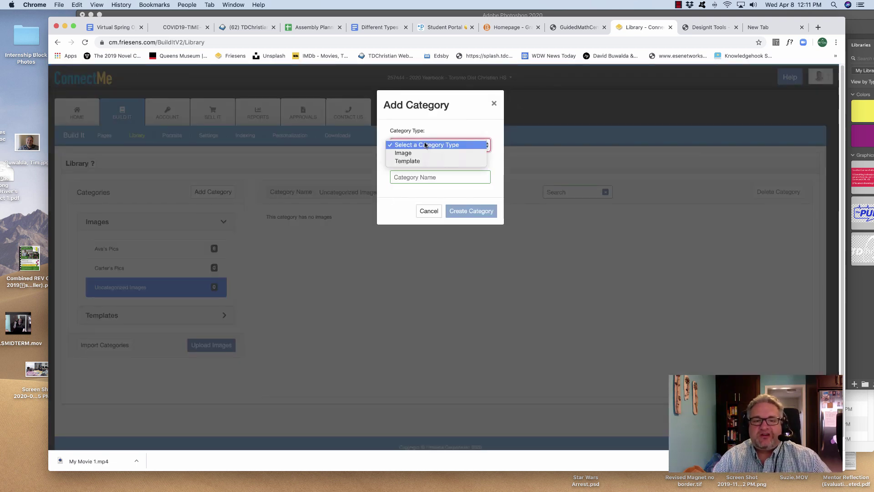
left_click(427, 152)
left_click(416, 174)
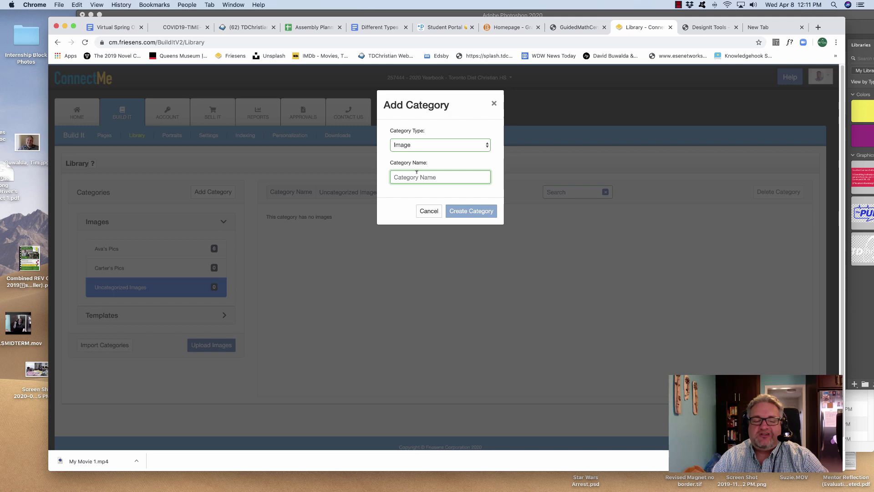
type("Logos")
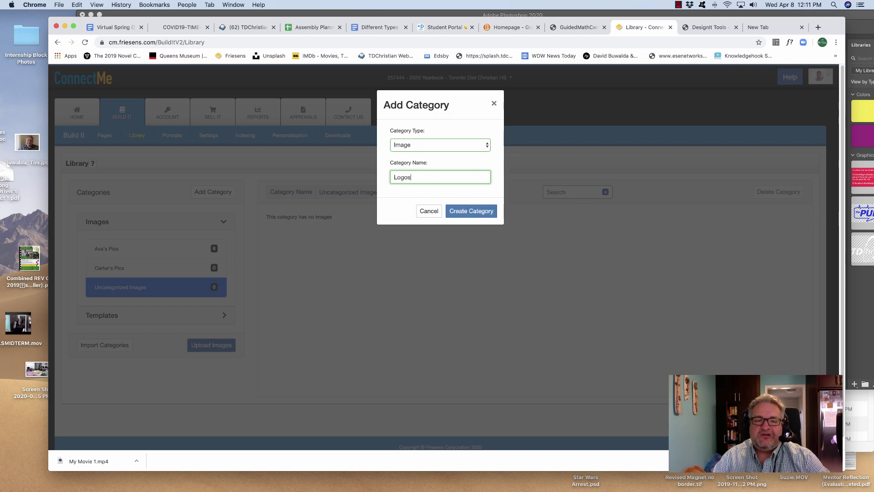
left_click(471, 211)
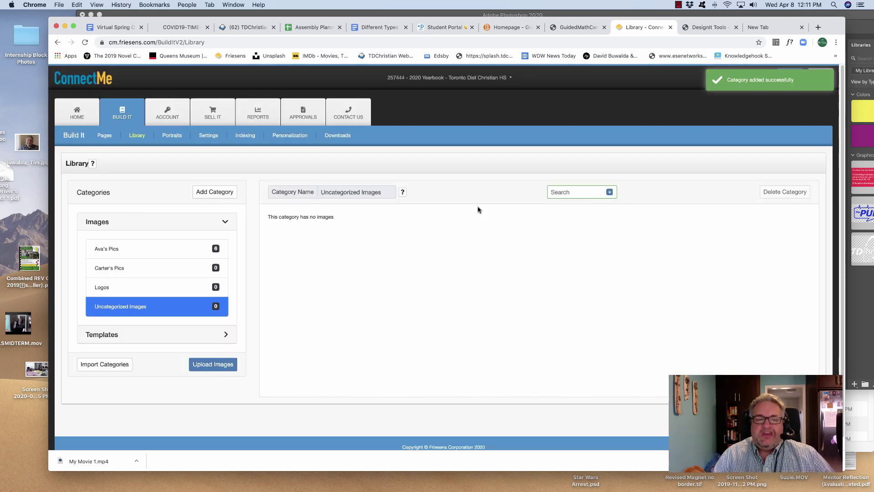
- Upload 'Revised Magnet no border.tif' from the Desktop into the Logos image category
left_click(199, 366)
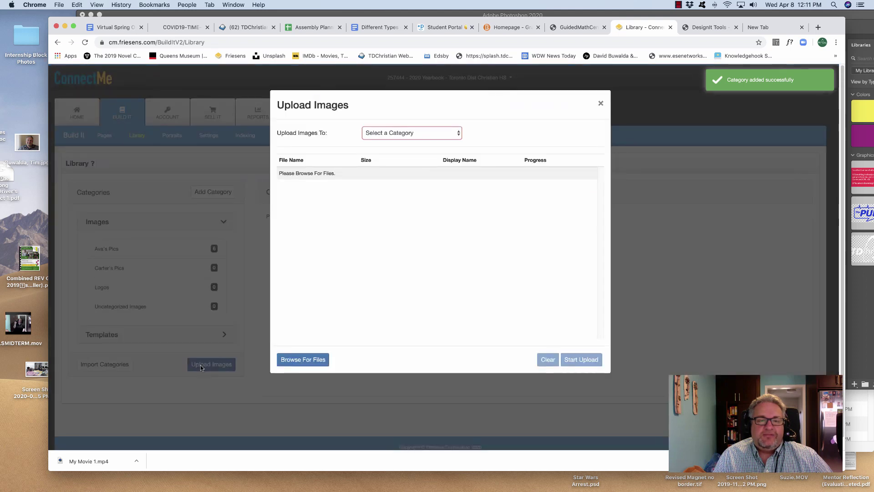
left_click(390, 133)
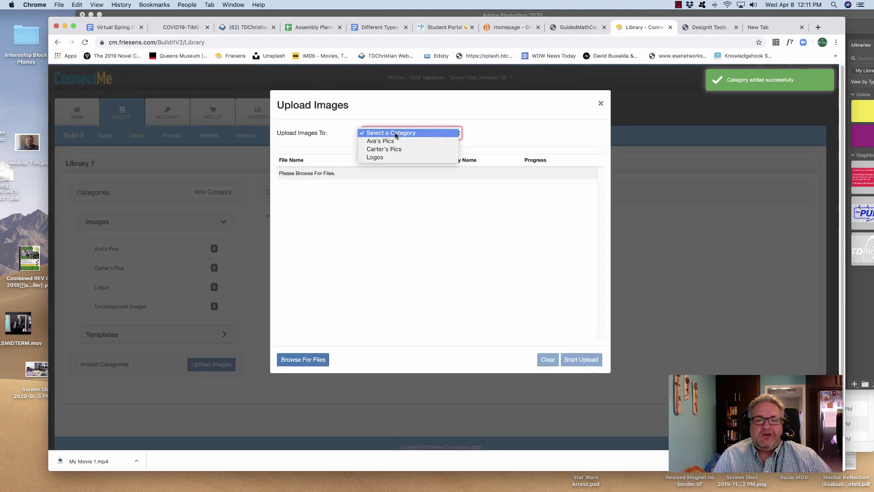
left_click(380, 157)
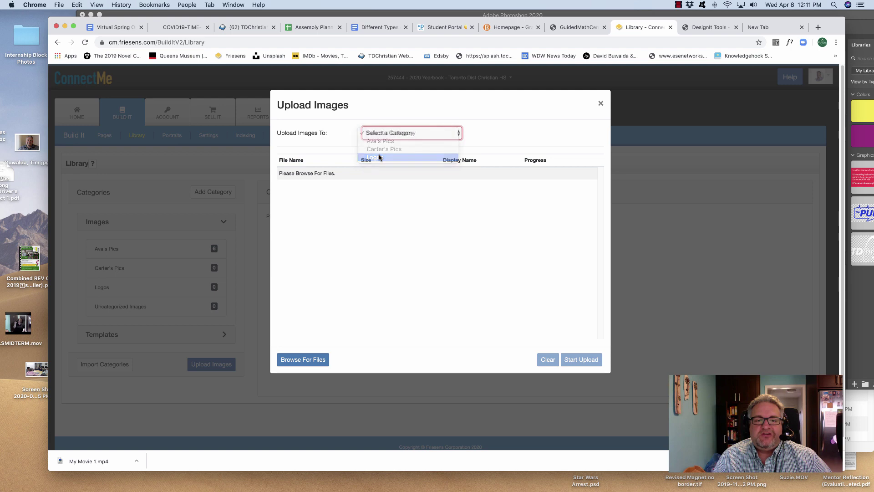
left_click(304, 361)
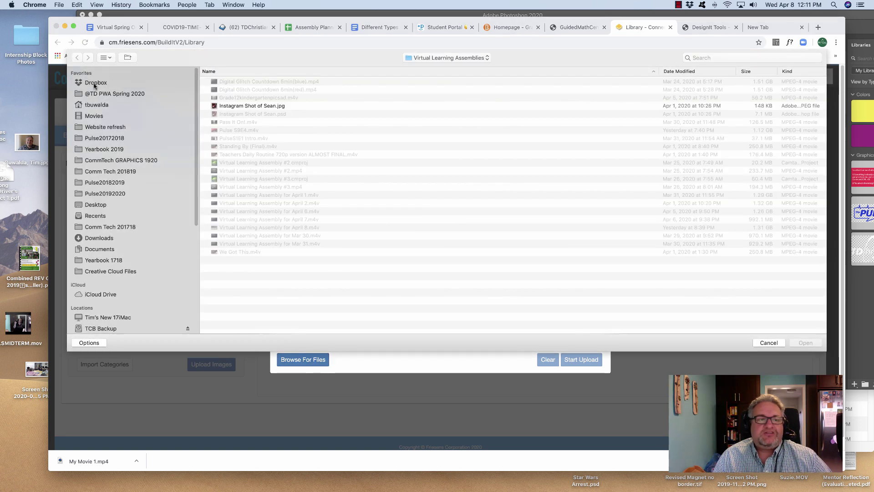
left_click(95, 205)
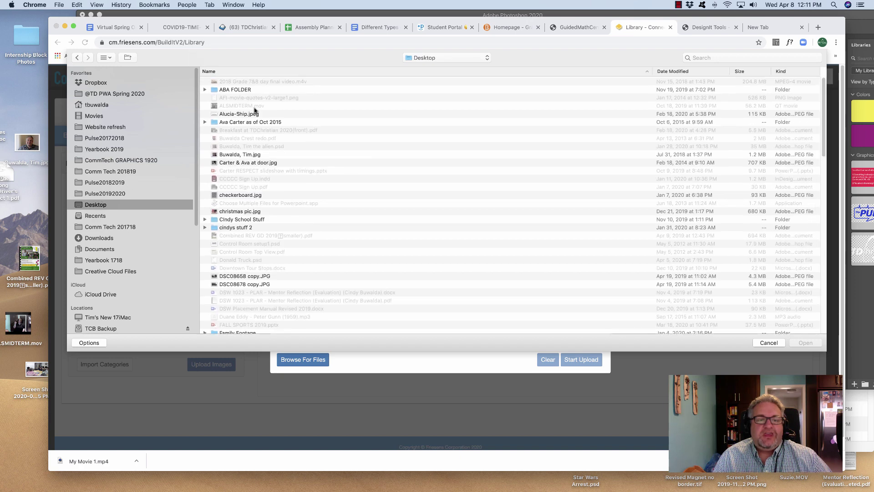
left_click(689, 72)
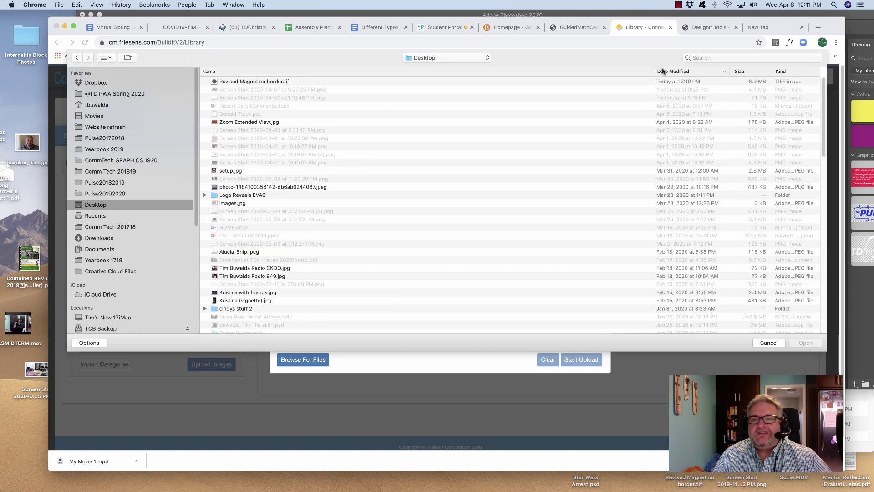
left_click(228, 82)
left_click(804, 342)
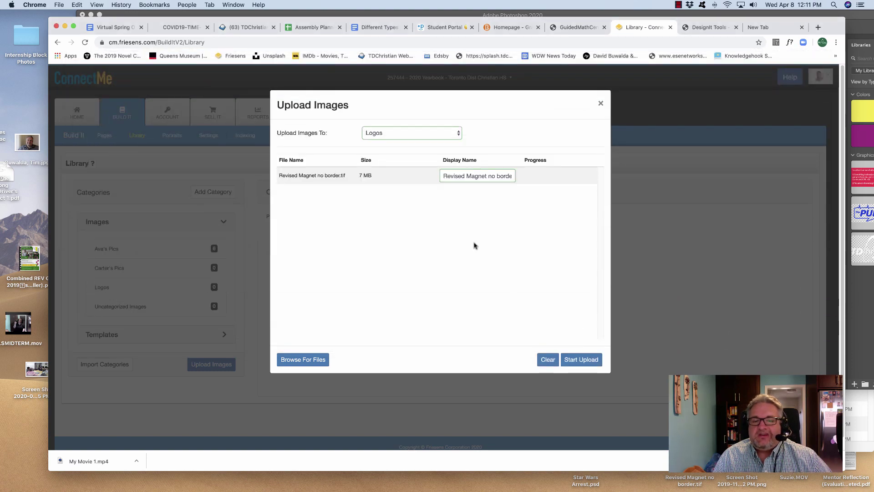
left_click(580, 359)
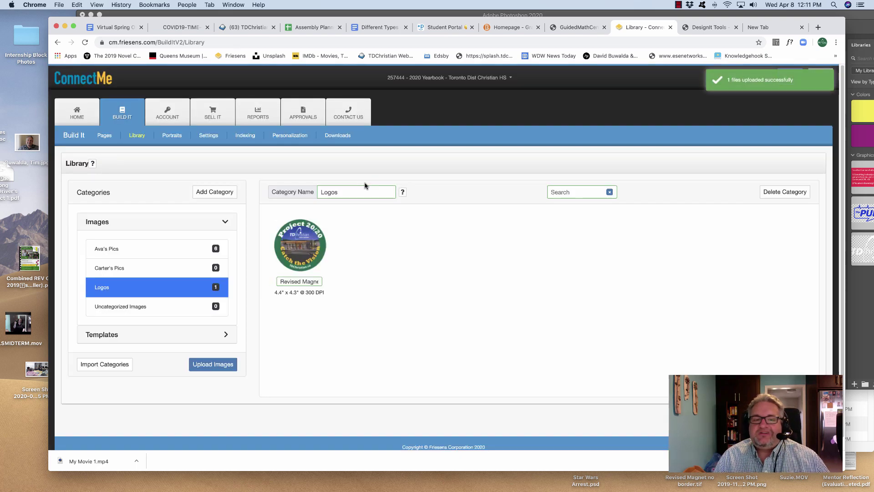
mouse_move(312, 243)
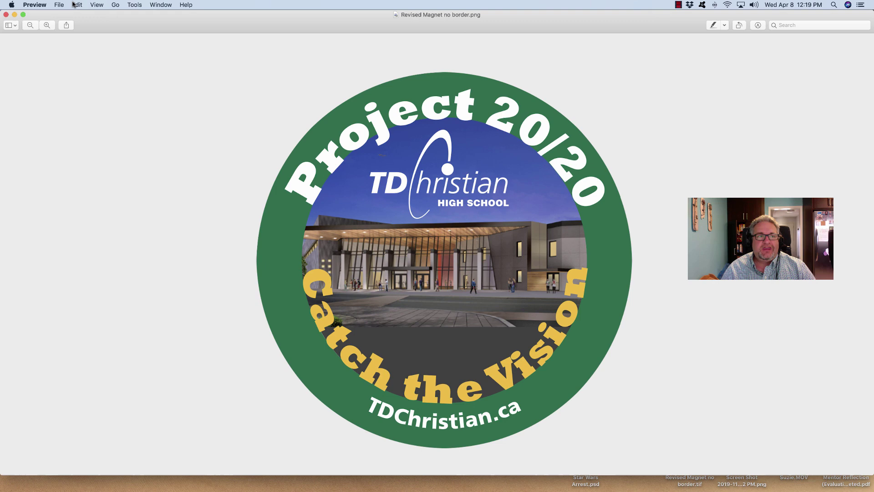
- Export the logo from Preview as 'Revised Magnet no border.tiff', uncompressed with alpha kept
left_click(53, 8)
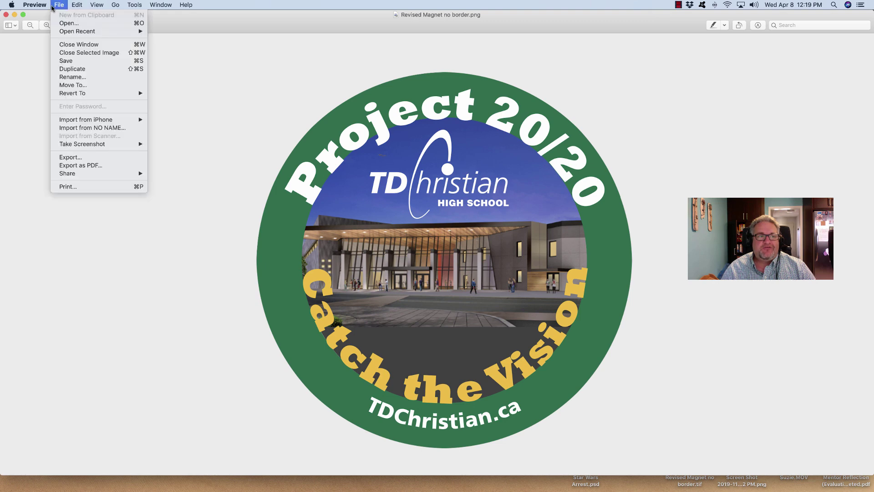
left_click(70, 157)
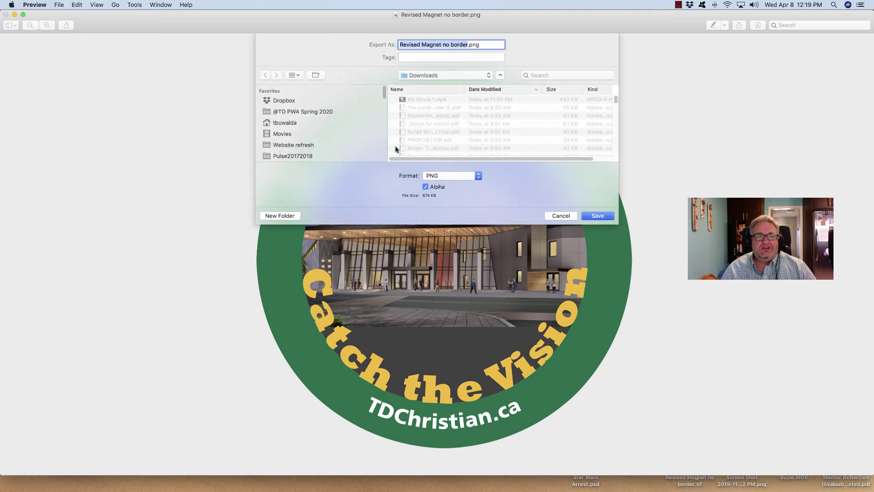
left_click(448, 175)
left_click(449, 183)
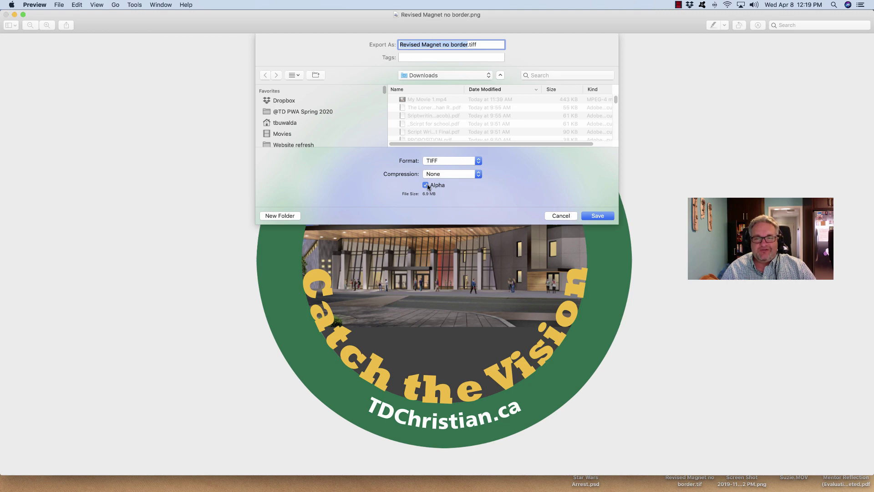
left_click(590, 216)
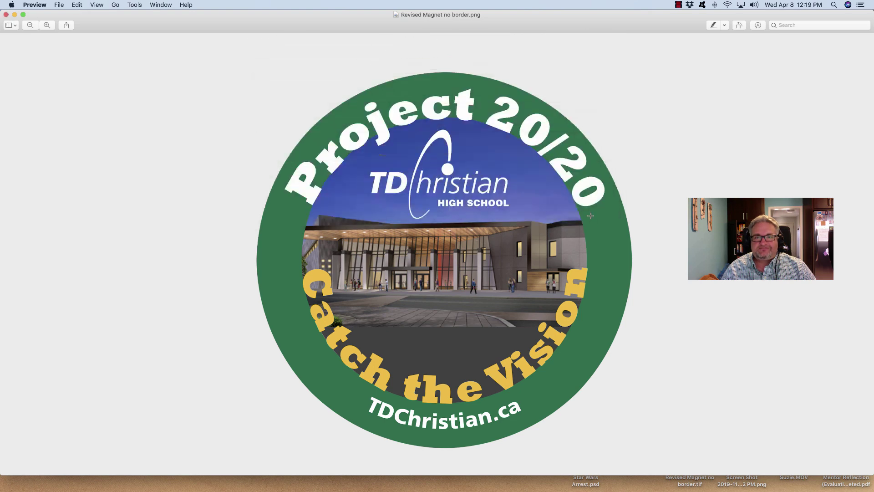